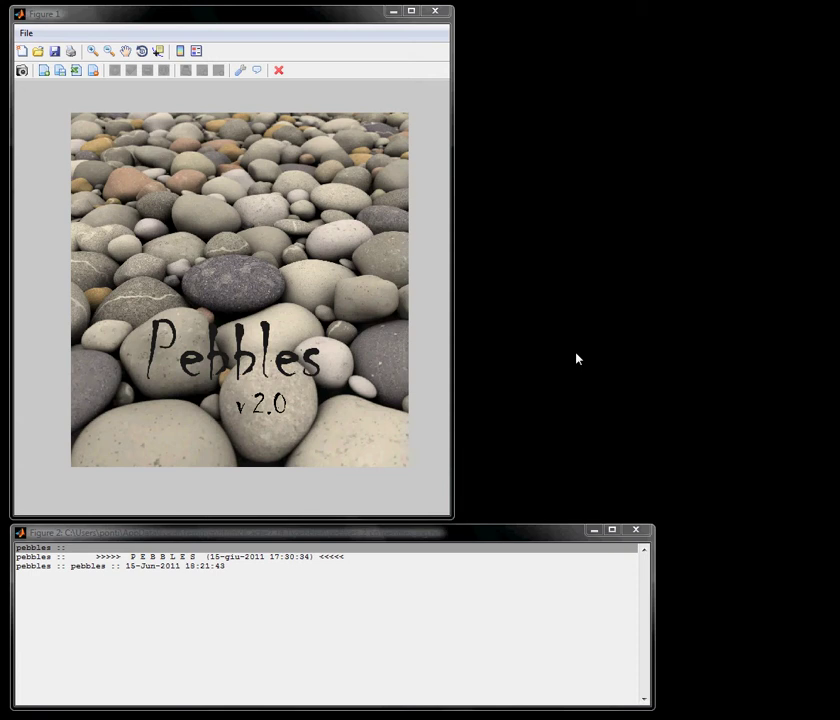
# Step: Load the micrograph D117_22.tif from the Tutorials folder
pyautogui.click(21, 72)
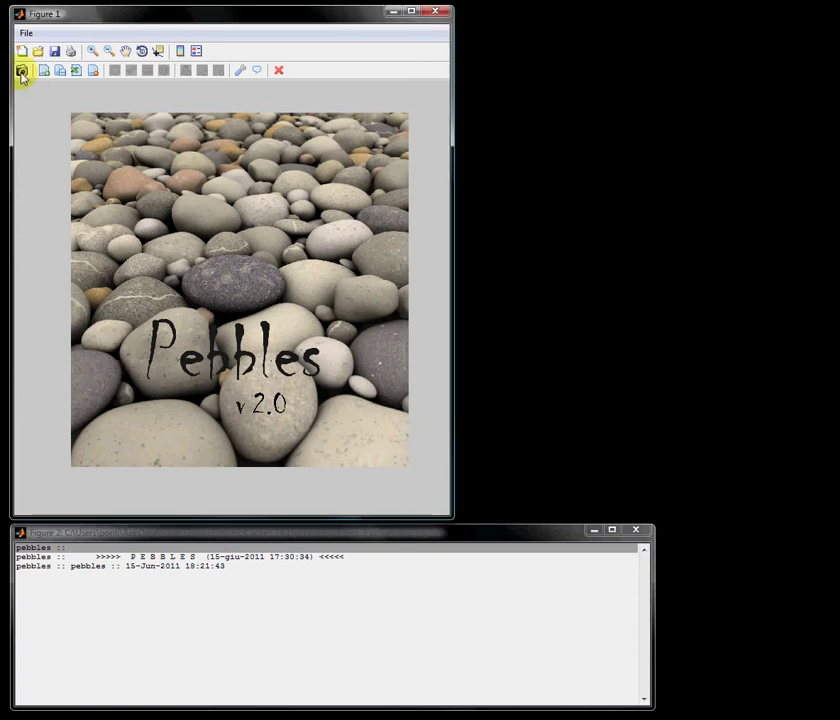
pyautogui.click(122, 128)
pyautogui.click(393, 286)
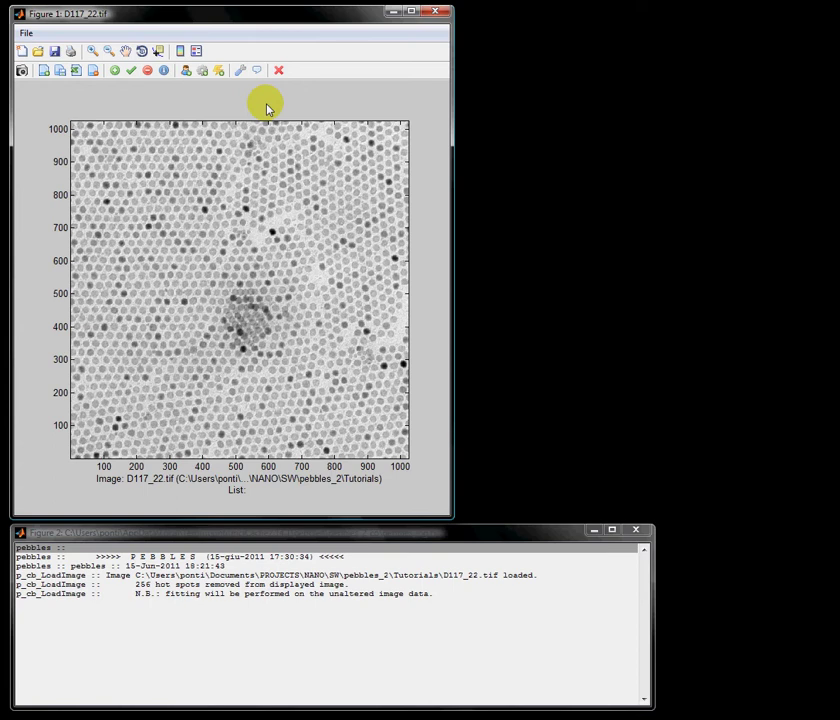
# Step: Manually fit a Sphere with the Linear intensity model to the particle at about x 410, y 706, and accept the fit
pyautogui.click(92, 50)
pyautogui.moveTo(165, 201); pyautogui.dragTo(264, 295)
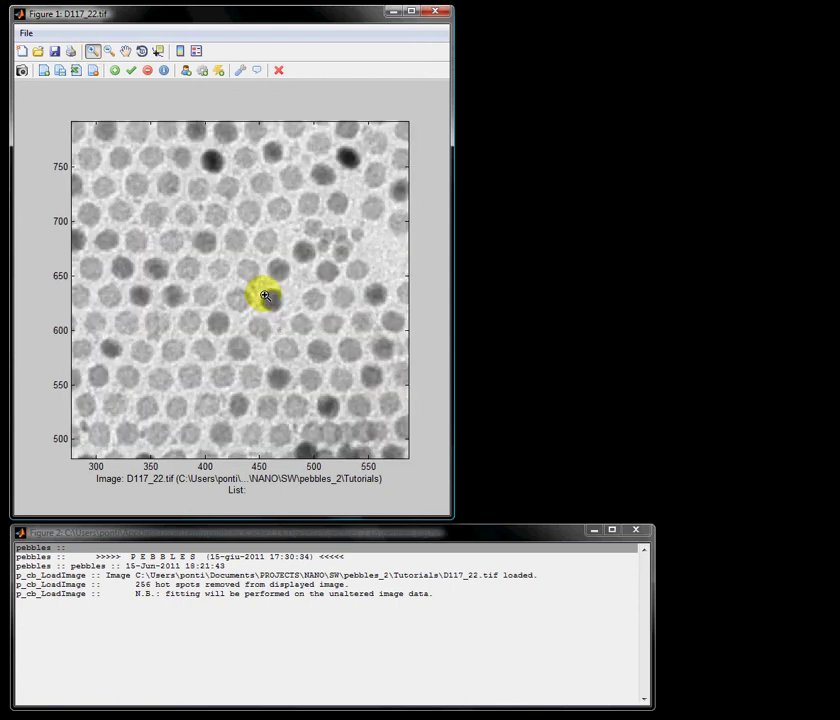
pyautogui.click(92, 52)
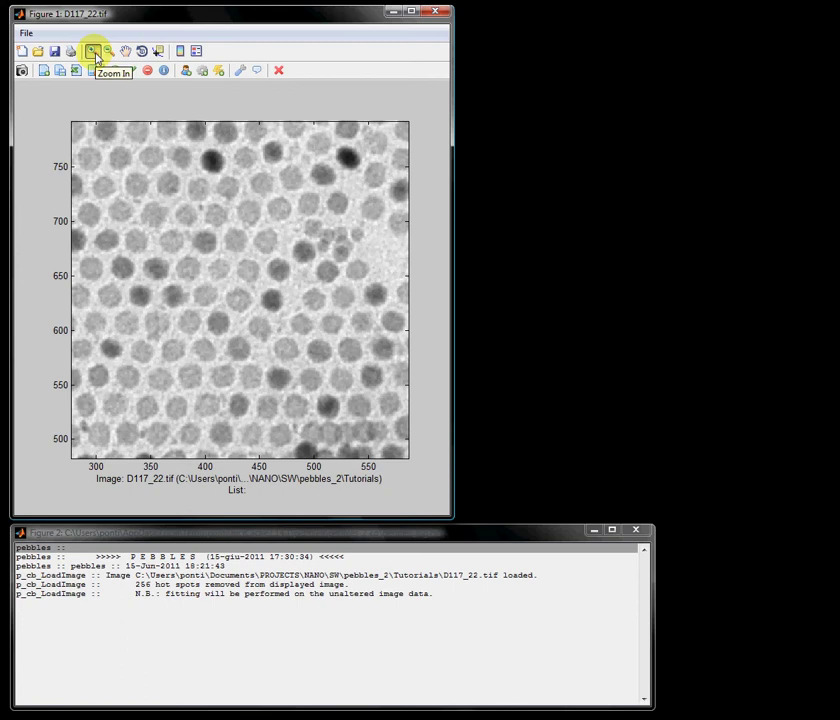
pyautogui.click(186, 71)
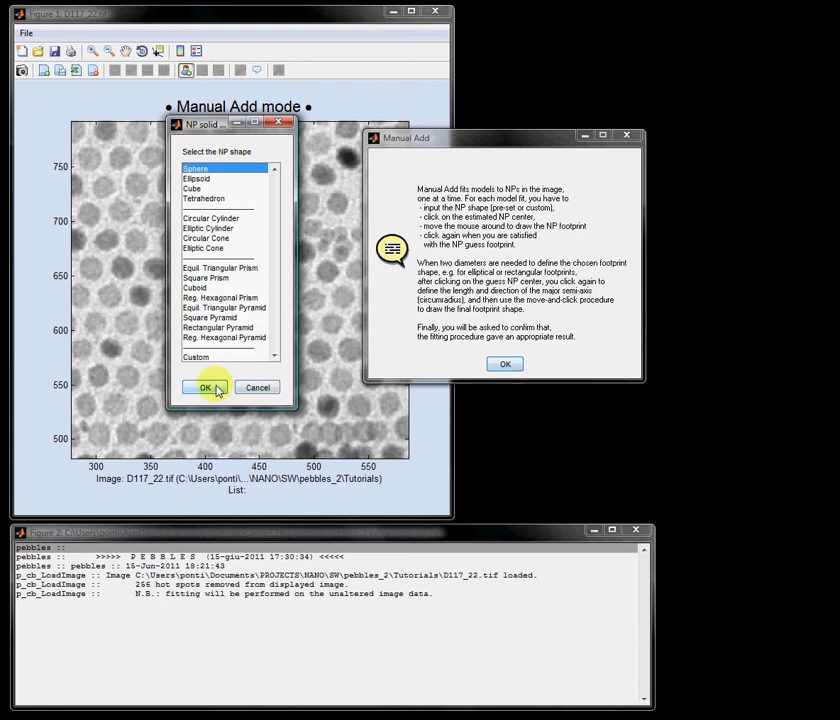
pyautogui.click(217, 389)
pyautogui.click(210, 308)
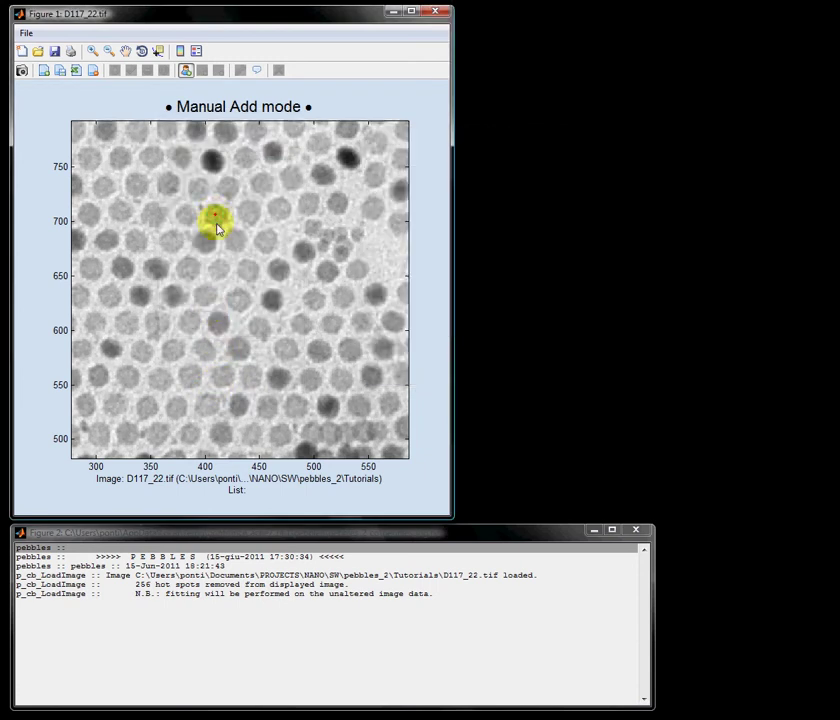
pyautogui.click(216, 220)
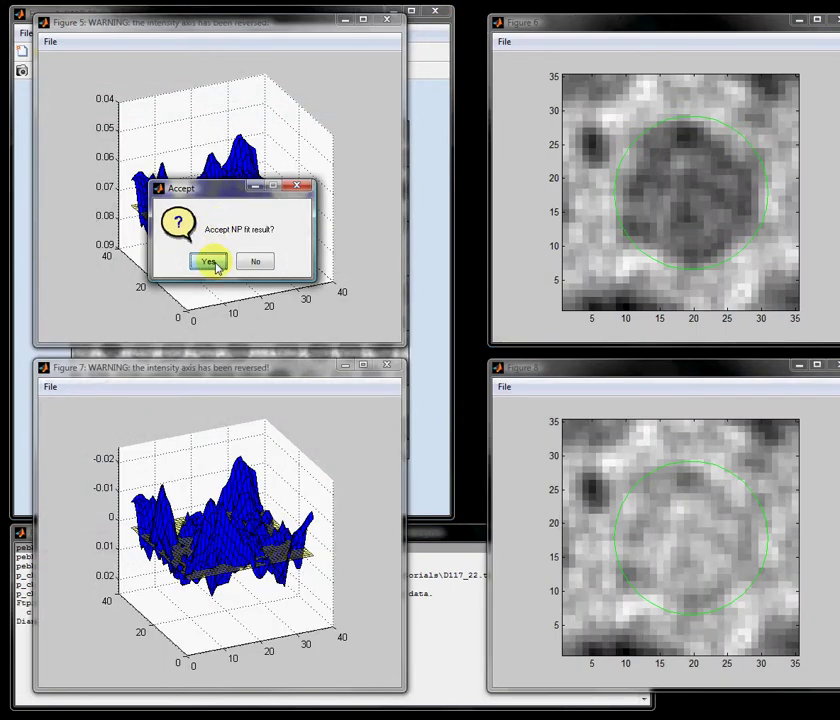
pyautogui.click(210, 262)
# Step: Manually fit a second Sphere with the Linear model to the particle at about x 387, y 558, and accept it
pyautogui.click(185, 72)
pyautogui.click(210, 385)
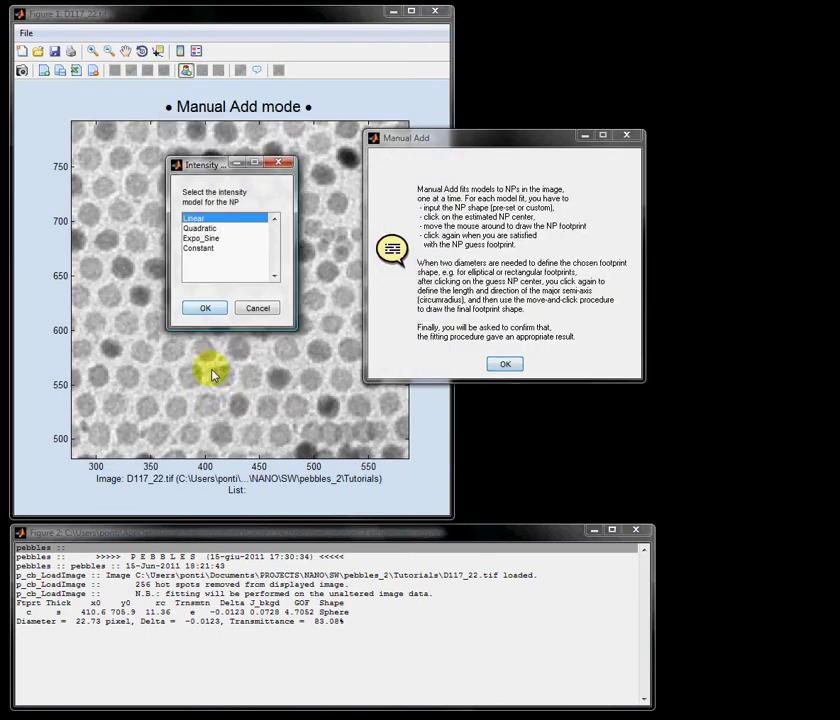
pyautogui.click(206, 308)
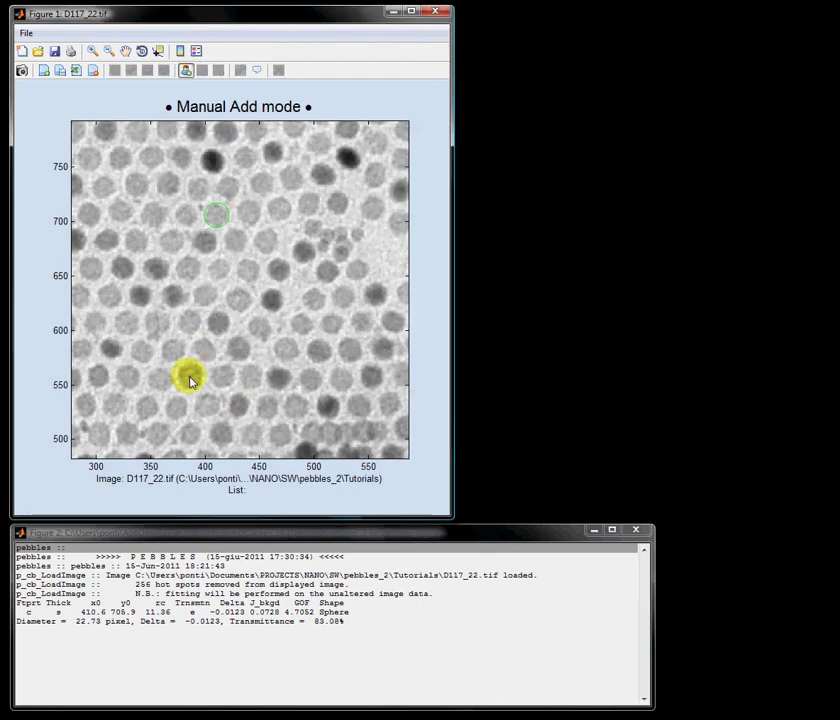
pyautogui.click(199, 388)
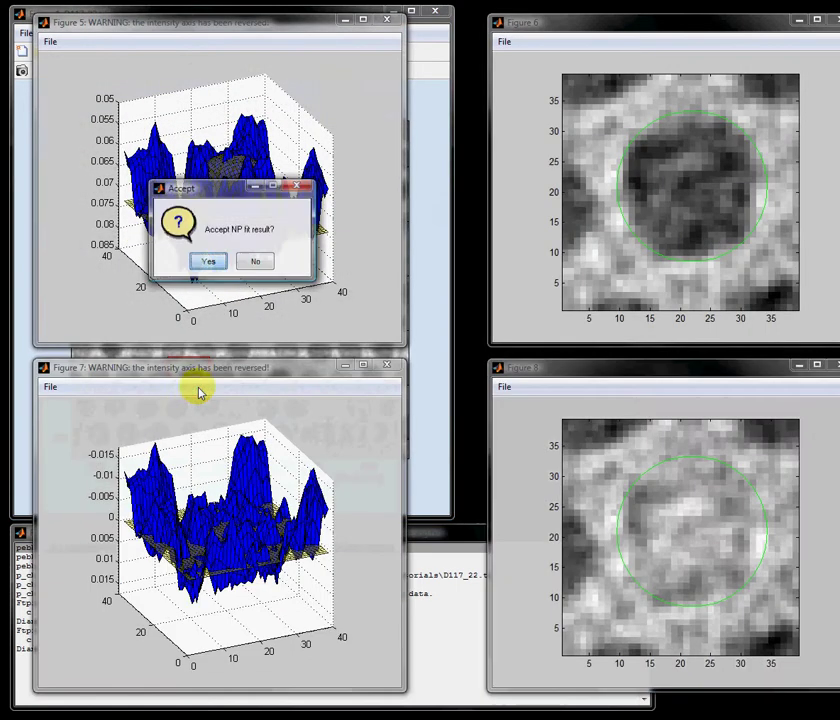
pyautogui.click(204, 260)
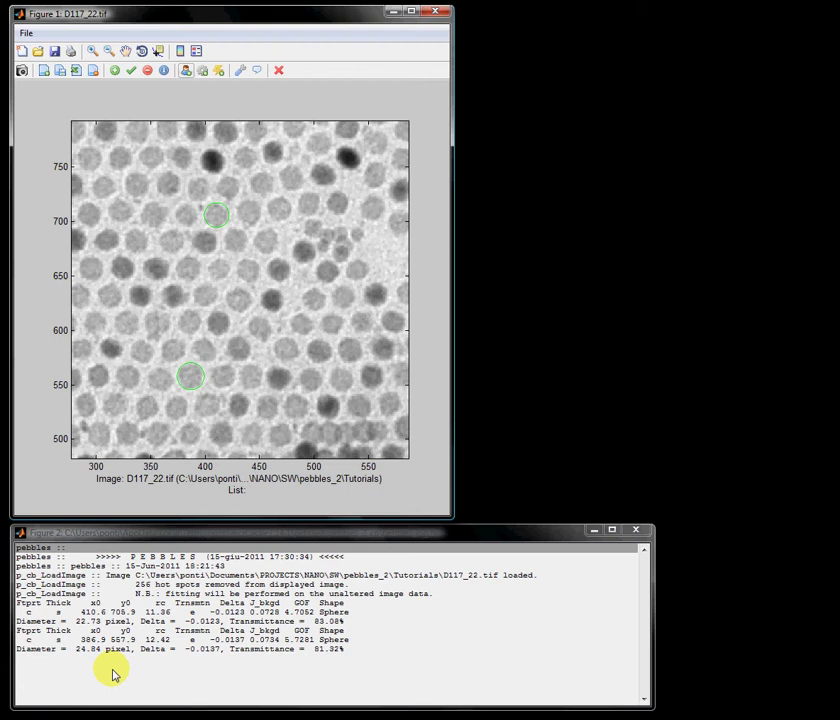
# Step: Start Semi-Automatic Add with the Sphere shape, an estimated diameter of 24 pixels and the Linear intensity model
pyautogui.click(205, 73)
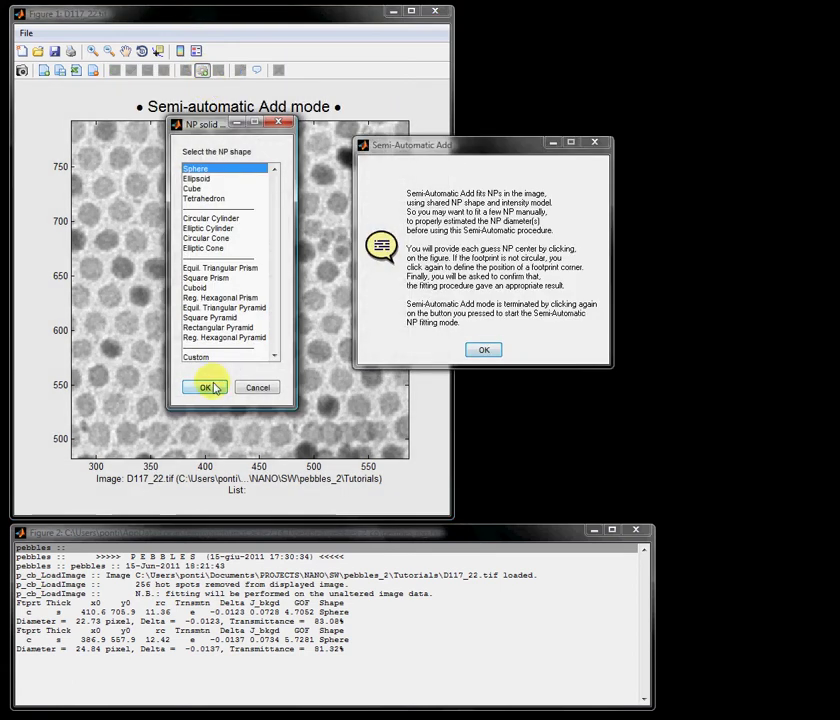
pyautogui.click(213, 388)
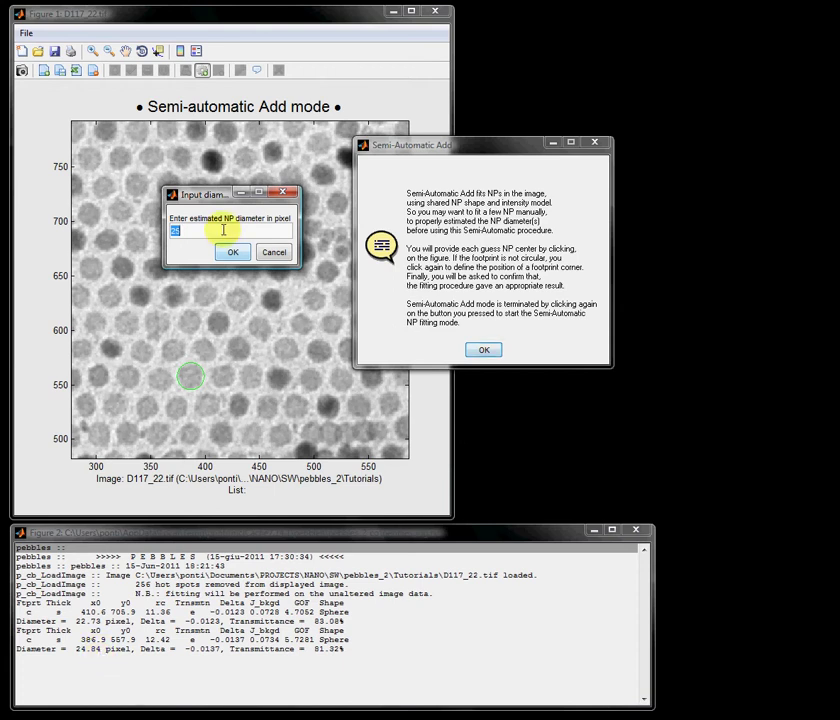
pyautogui.write('24')
pyautogui.click(233, 253)
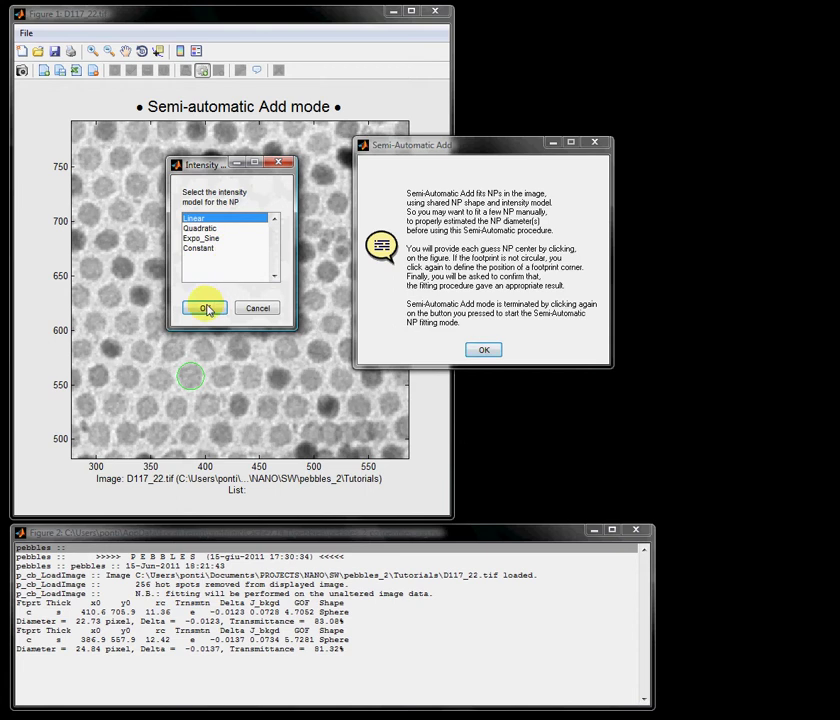
pyautogui.click(206, 309)
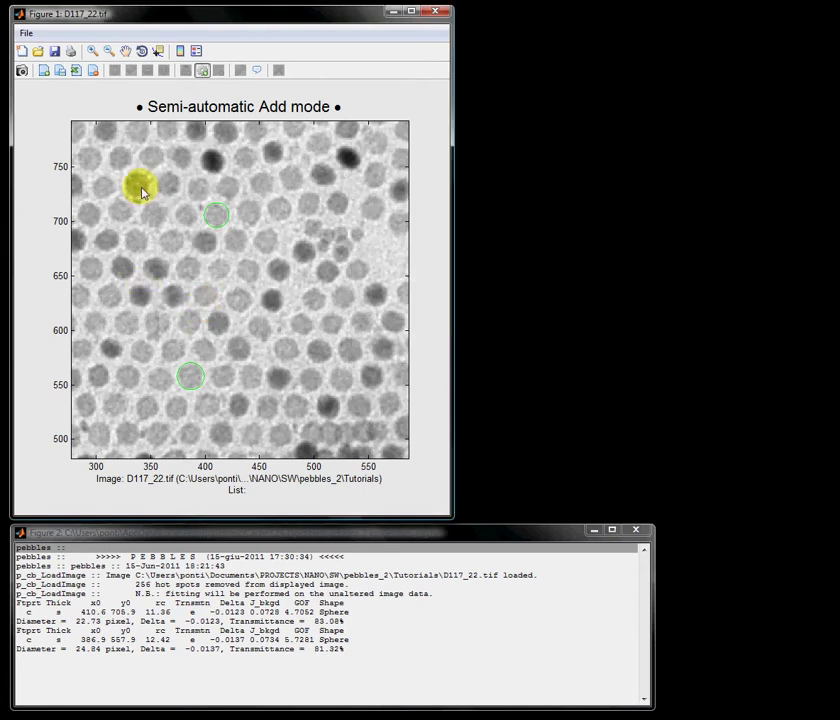
# Step: Fit and accept the particles at about (338, 734), (483, 530), (456, 682) and (347, 529), and end the semi-automatic mode
pyautogui.click(137, 188)
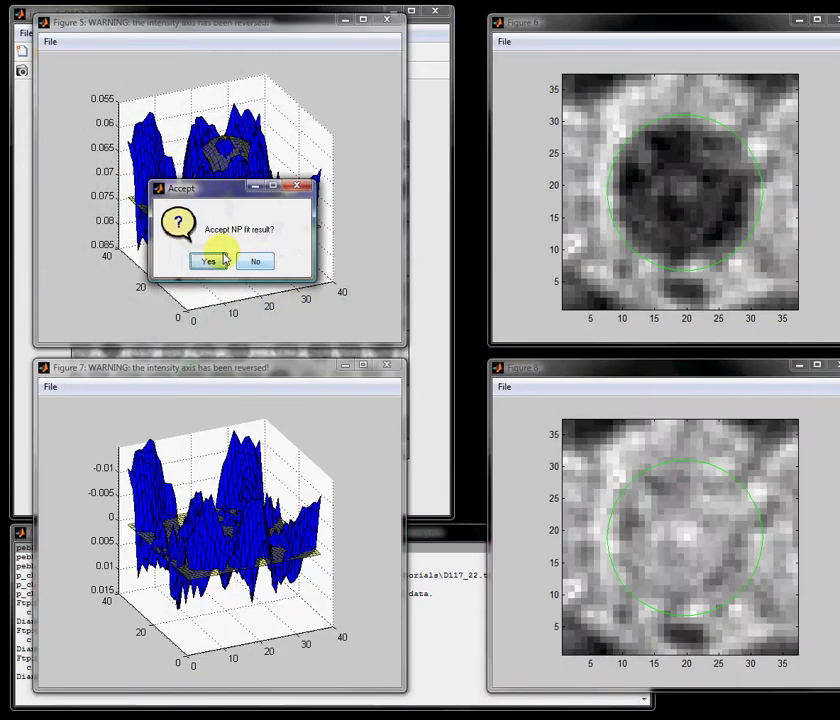
pyautogui.click(218, 261)
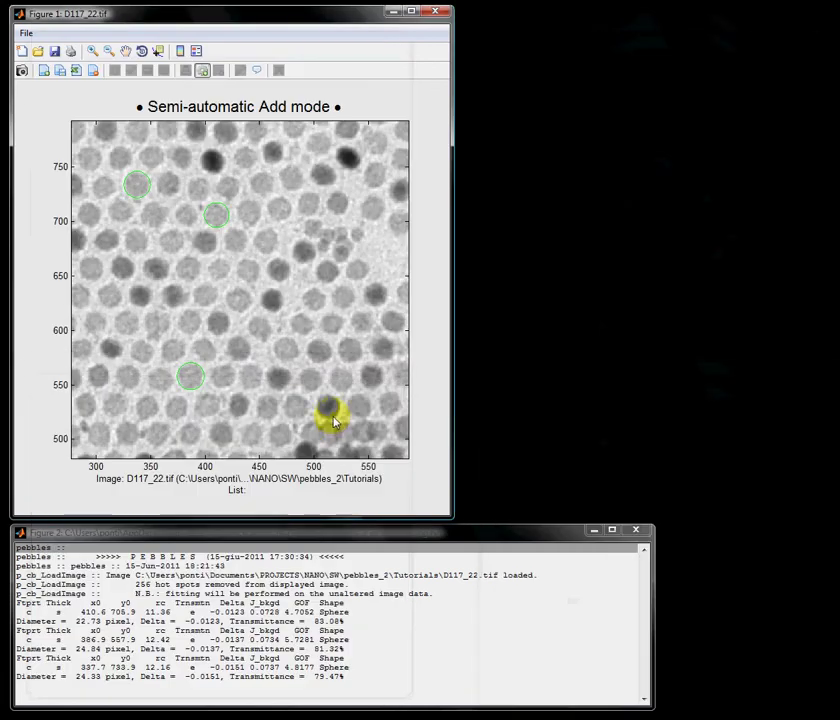
pyautogui.click(298, 409)
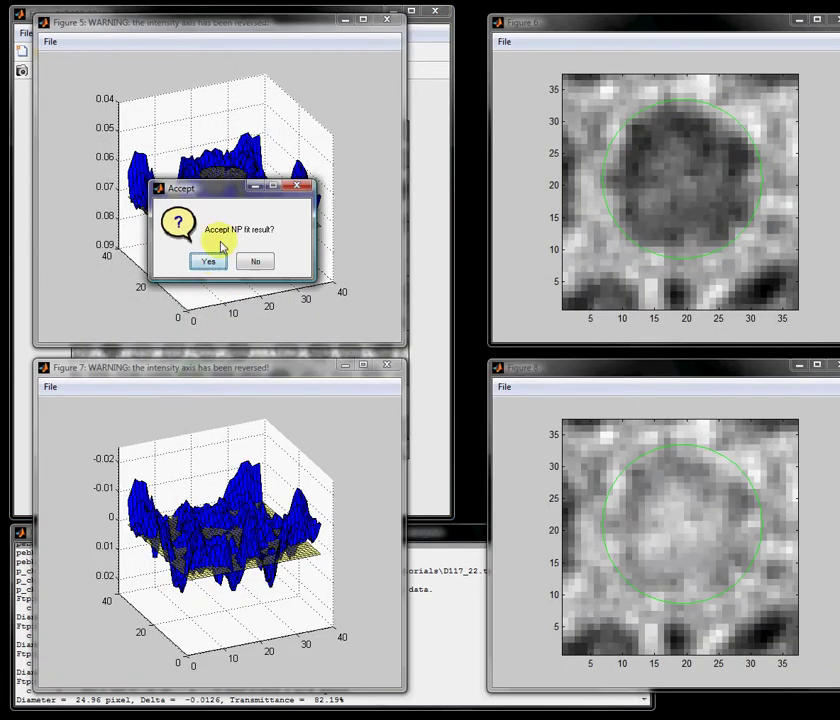
pyautogui.click(212, 262)
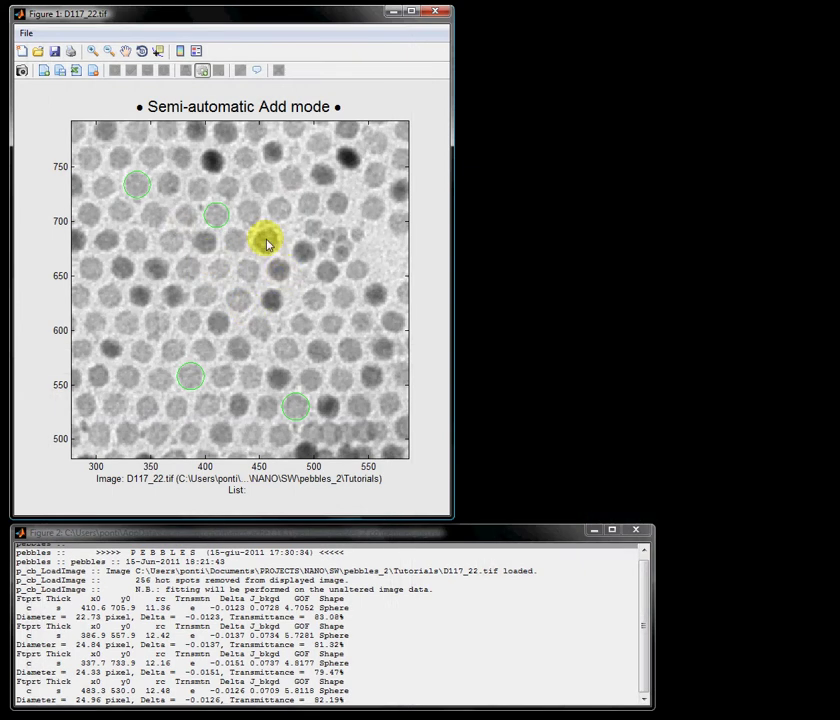
pyautogui.click(266, 240)
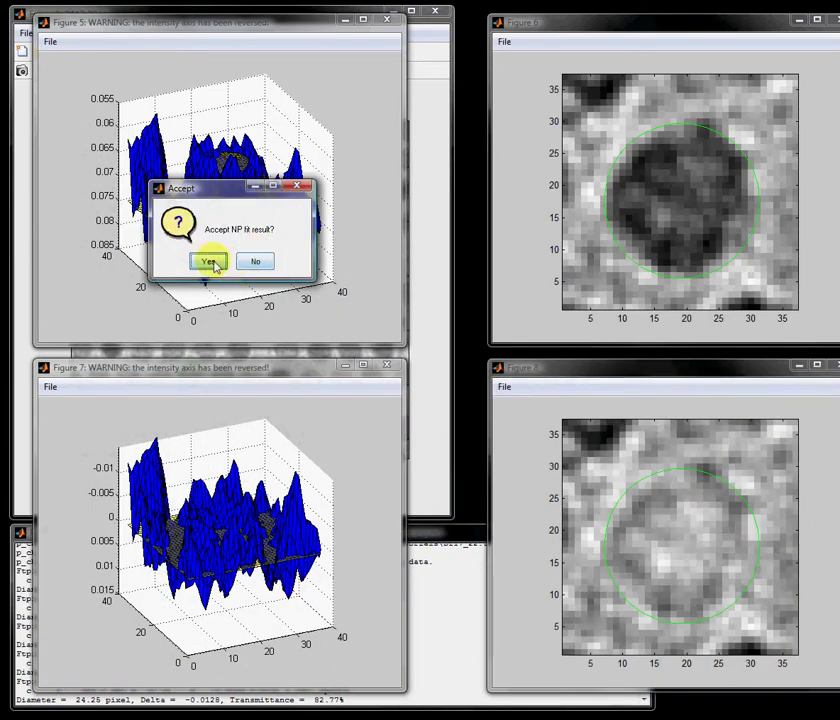
pyautogui.click(209, 262)
pyautogui.click(148, 411)
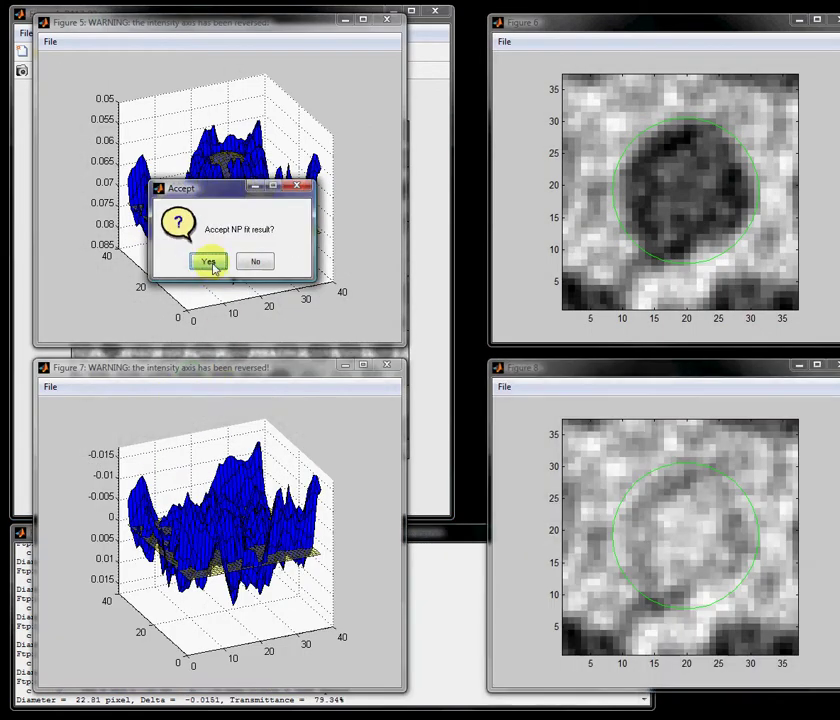
pyautogui.click(209, 263)
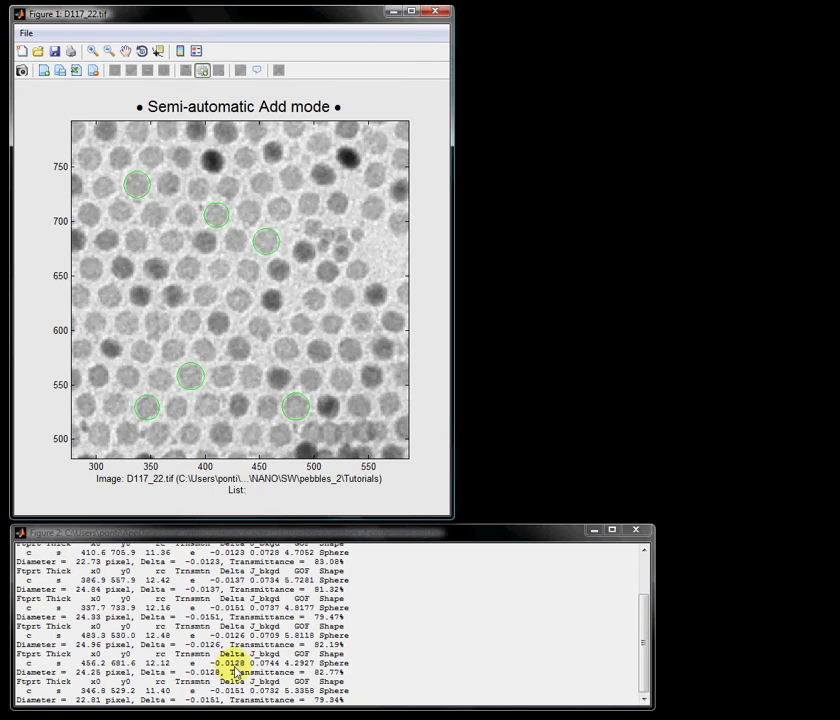
pyautogui.click(202, 71)
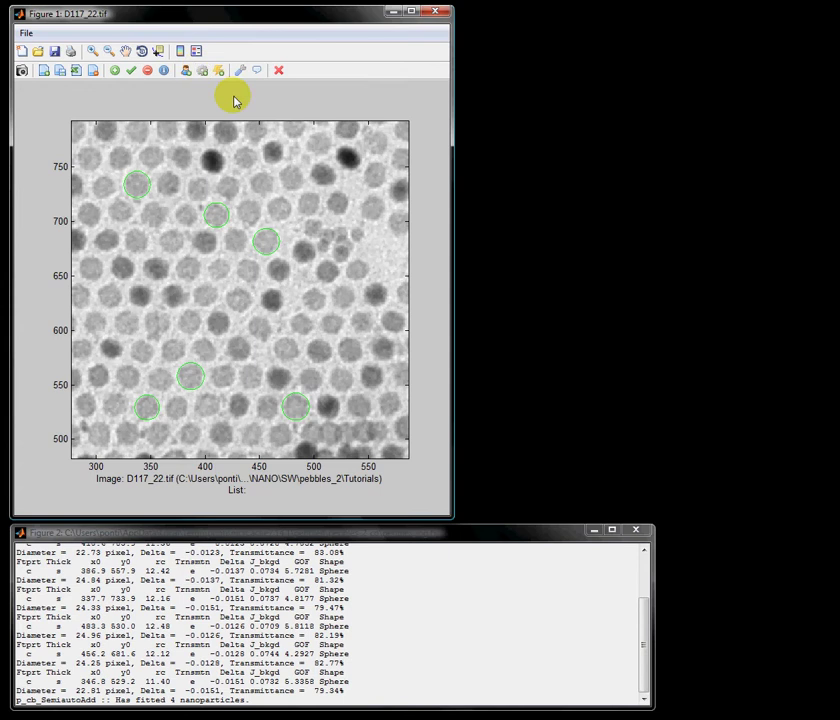
# Step: Start Automatic Add on the full image with the Sphere shape, an estimated diameter of 24 pixels and the Linear intensity model
pyautogui.click(92, 51)
pyautogui.rightClick(191, 192)
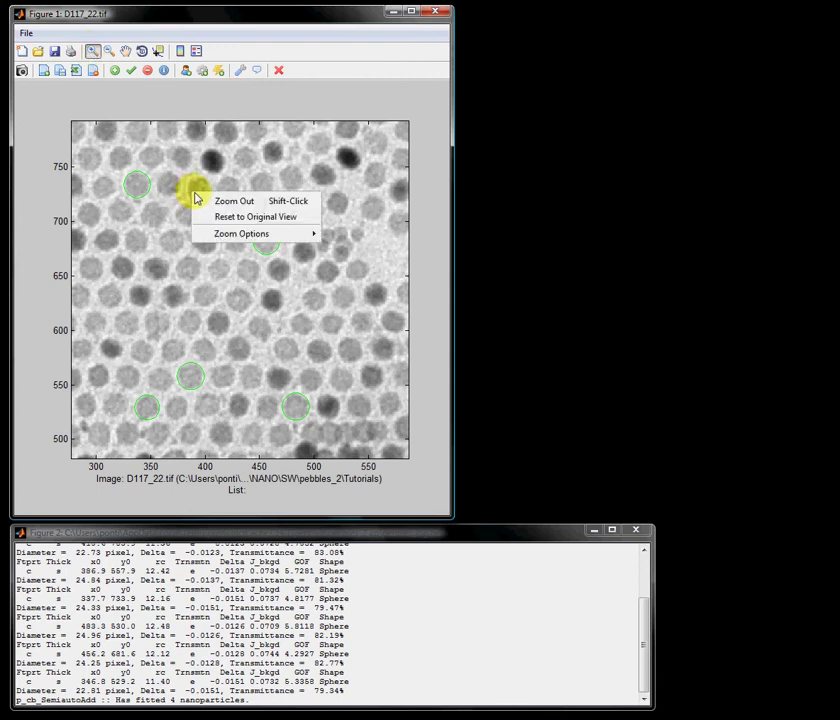
pyautogui.click(237, 219)
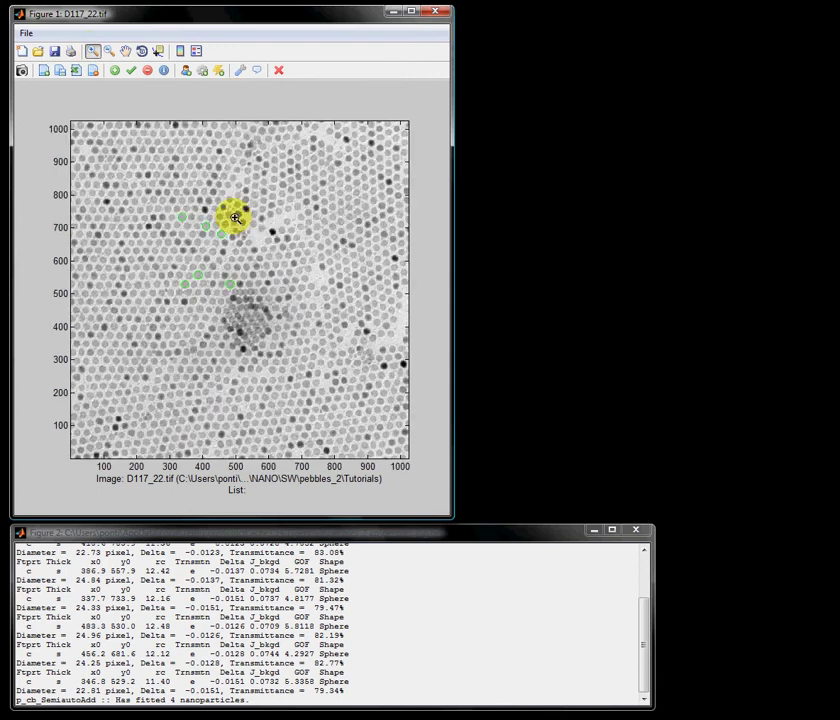
pyautogui.click(93, 51)
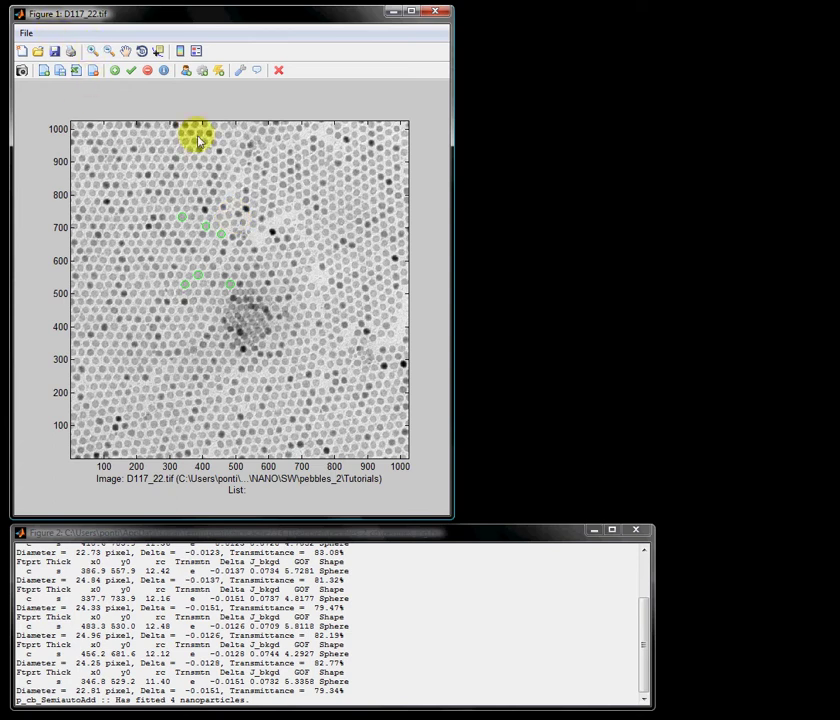
pyautogui.click(220, 73)
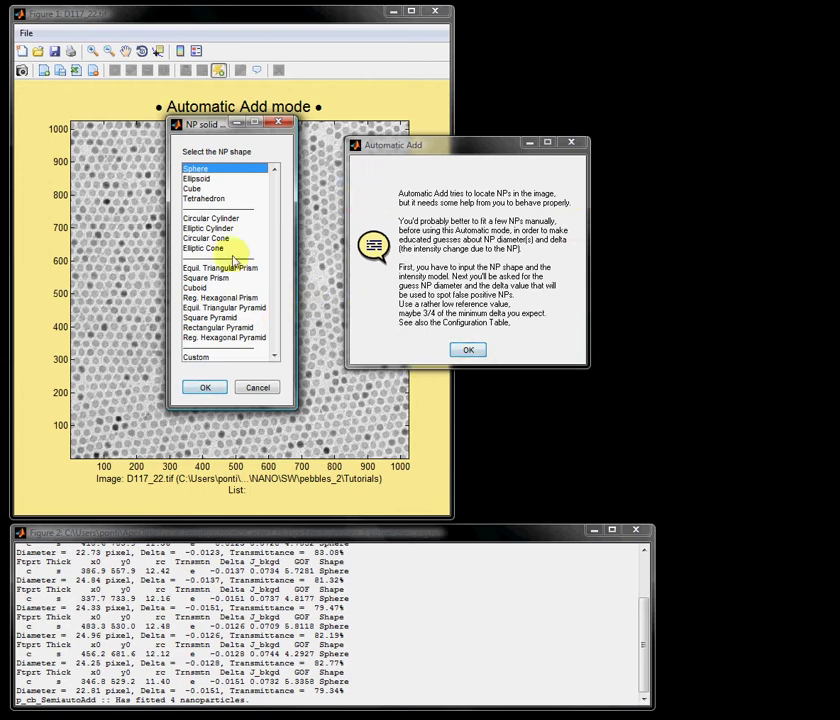
pyautogui.click(205, 388)
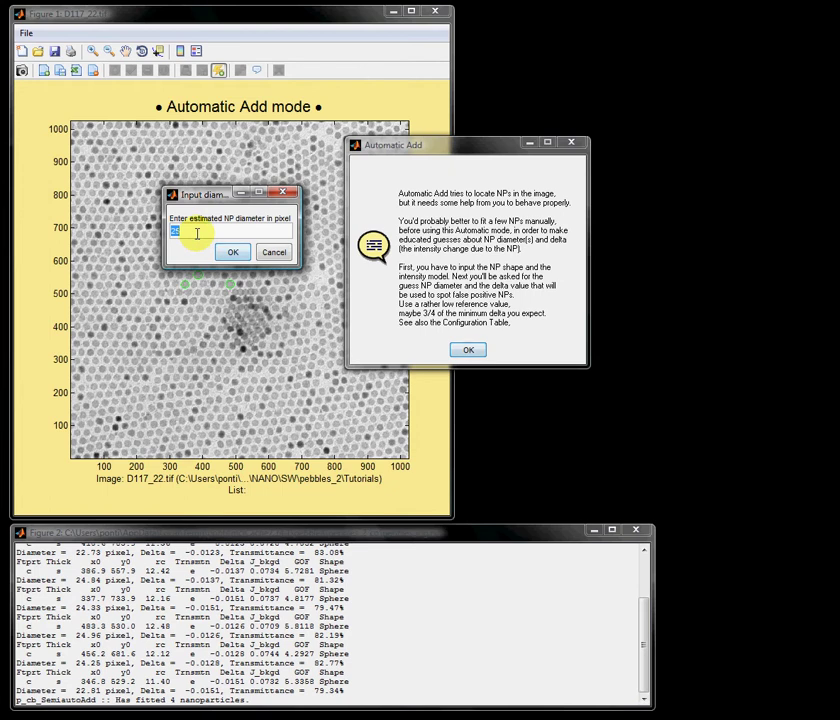
pyautogui.write('24')
pyautogui.click(230, 255)
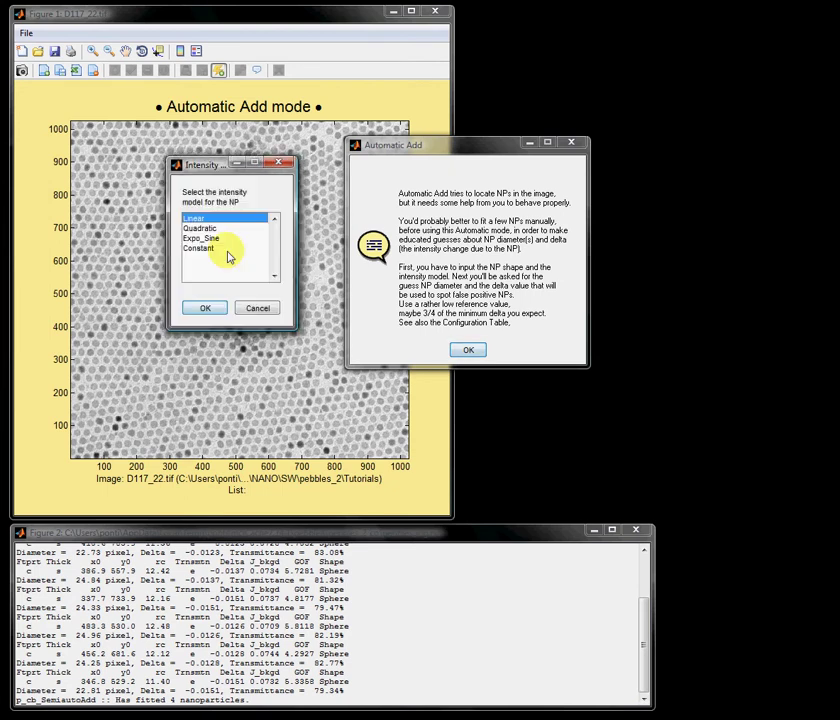
pyautogui.click(207, 308)
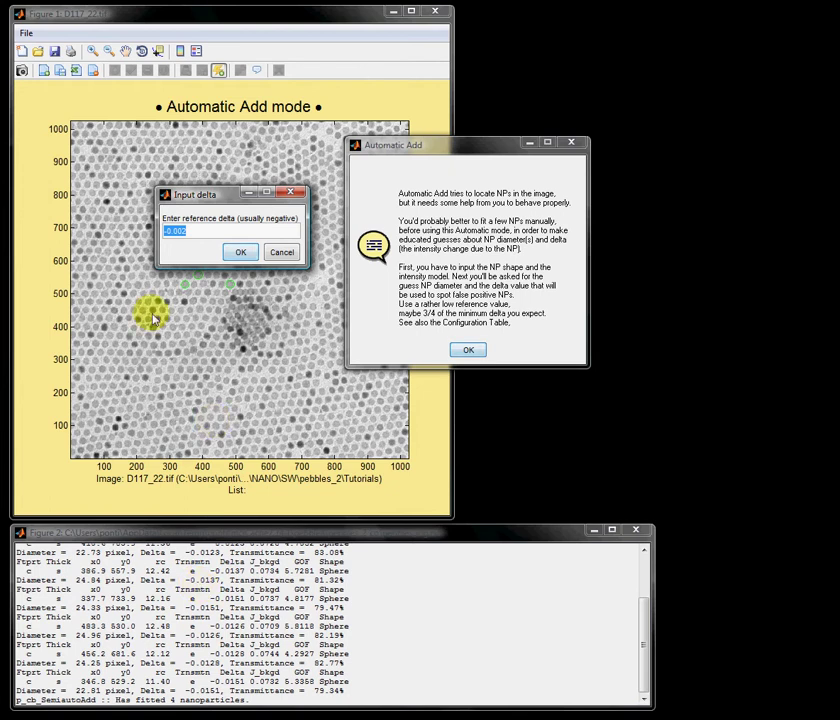
# Step: Set the reference delta to -0.005, accept the 12-pixel hexagonal grid spacing, and uncover the image behind the grid pruning prompt
pyautogui.click(181, 233)
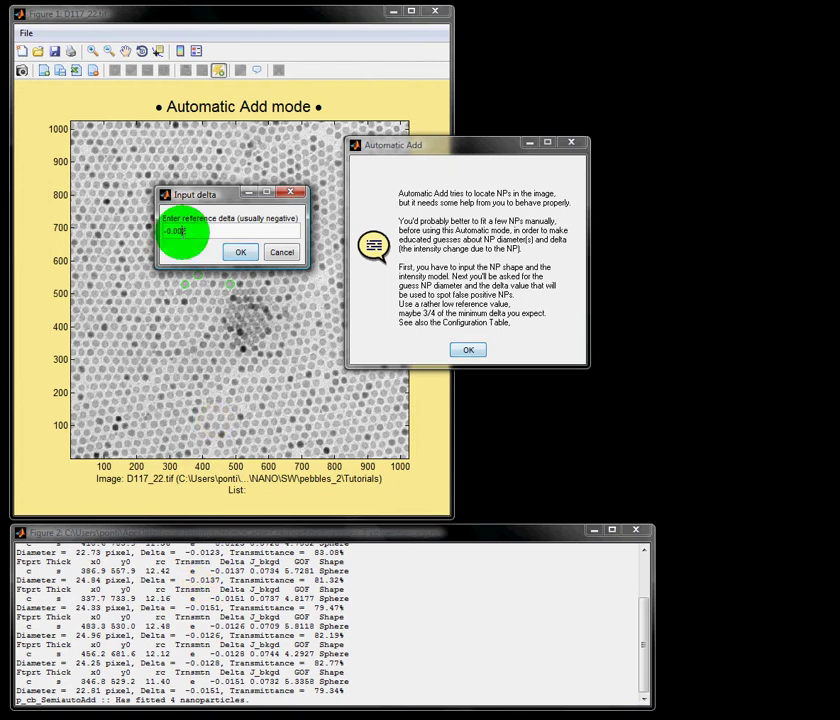
pyautogui.write('5')
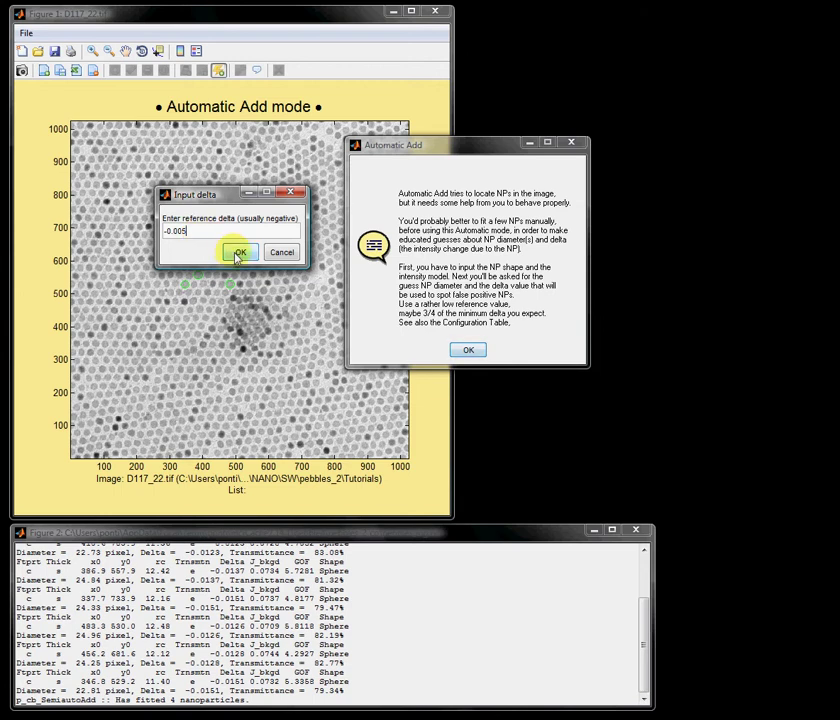
pyautogui.click(239, 253)
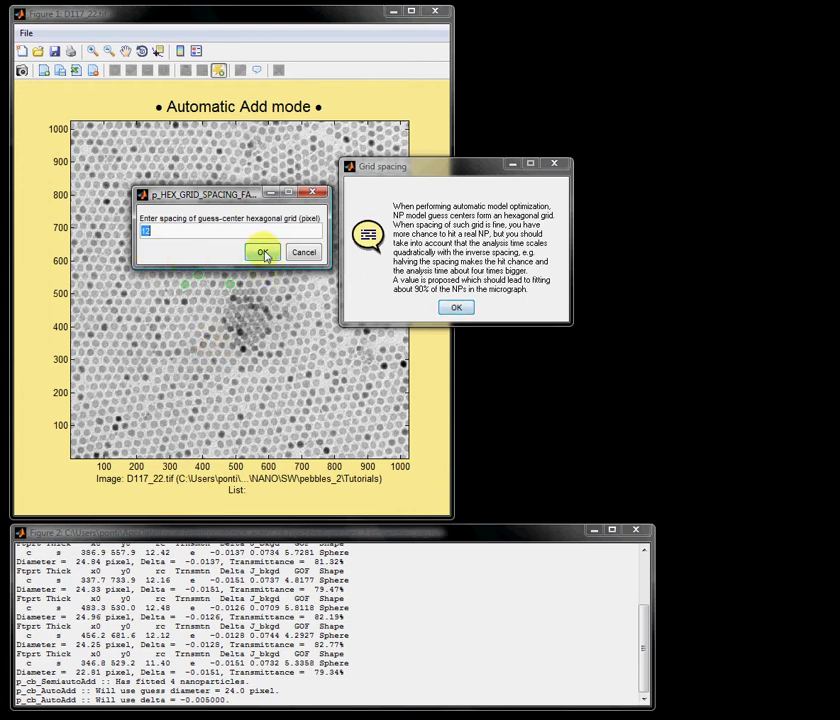
pyautogui.click(263, 253)
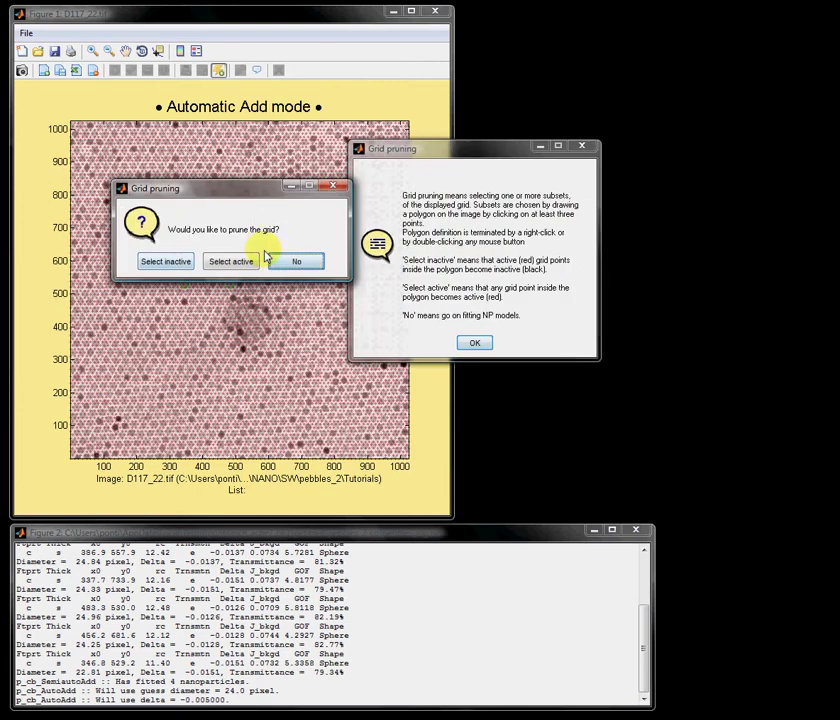
pyautogui.moveTo(252, 197); pyautogui.dragTo(546, 428)
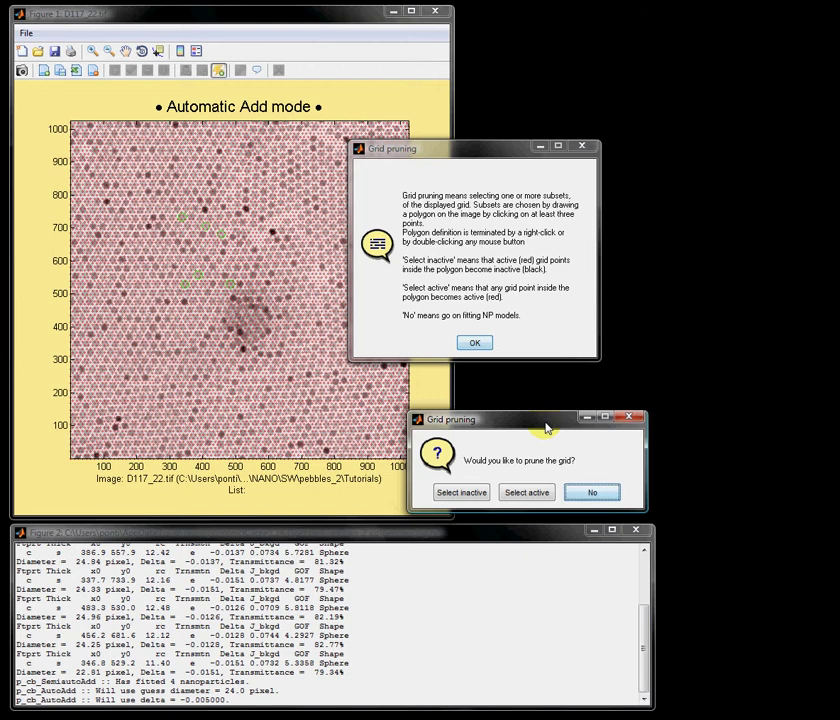
# Step: Decline grid pruning and run the automatic fit on all grid points
pyautogui.click(431, 142)
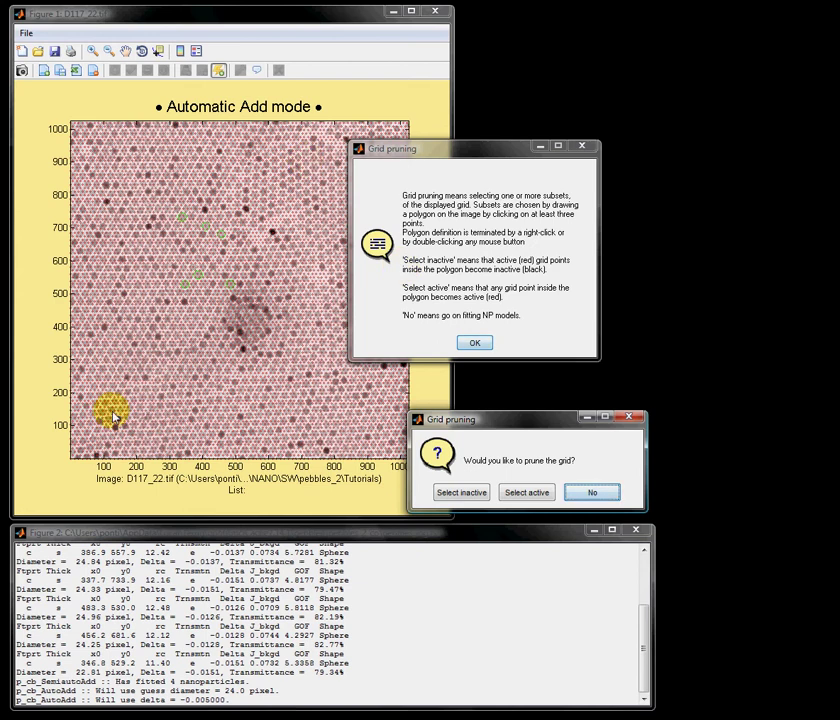
pyautogui.click(591, 494)
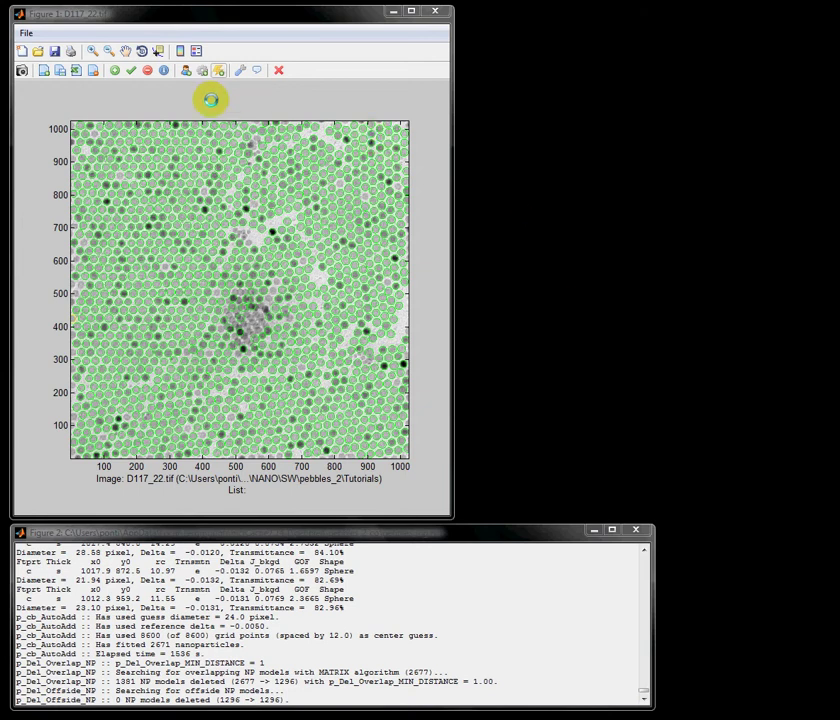
# Step: Examine the fitted circles around x 110–400, y 525–815, restore the full image view and check the fitting log
pyautogui.click(90, 50)
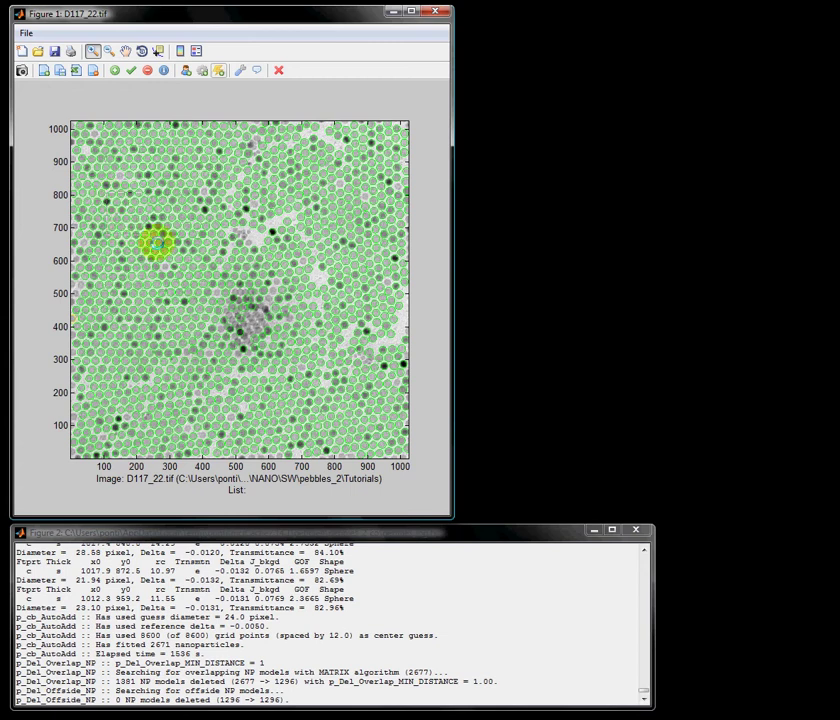
pyautogui.click(201, 284)
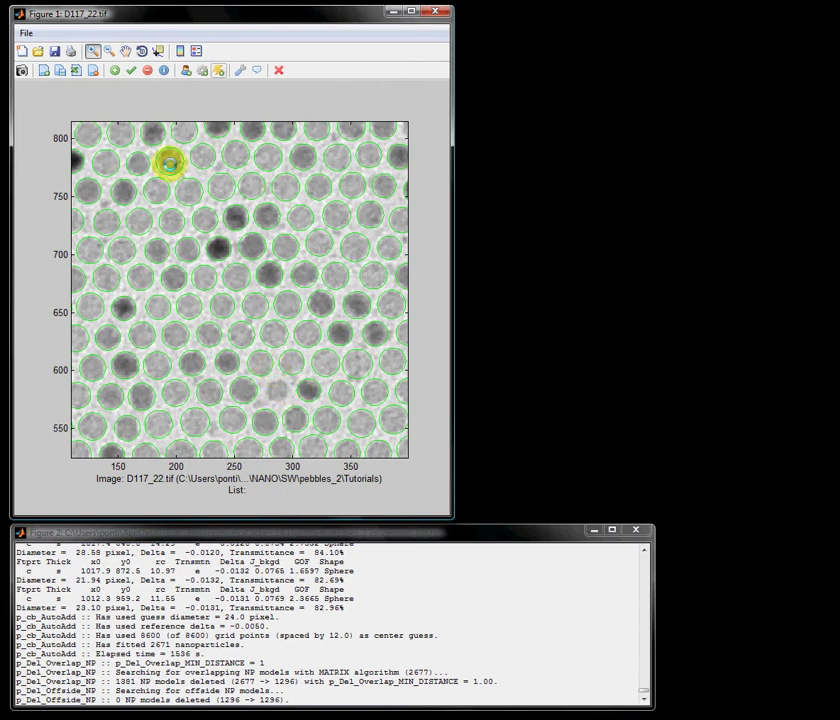
pyautogui.rightClick(170, 163)
pyautogui.click(206, 187)
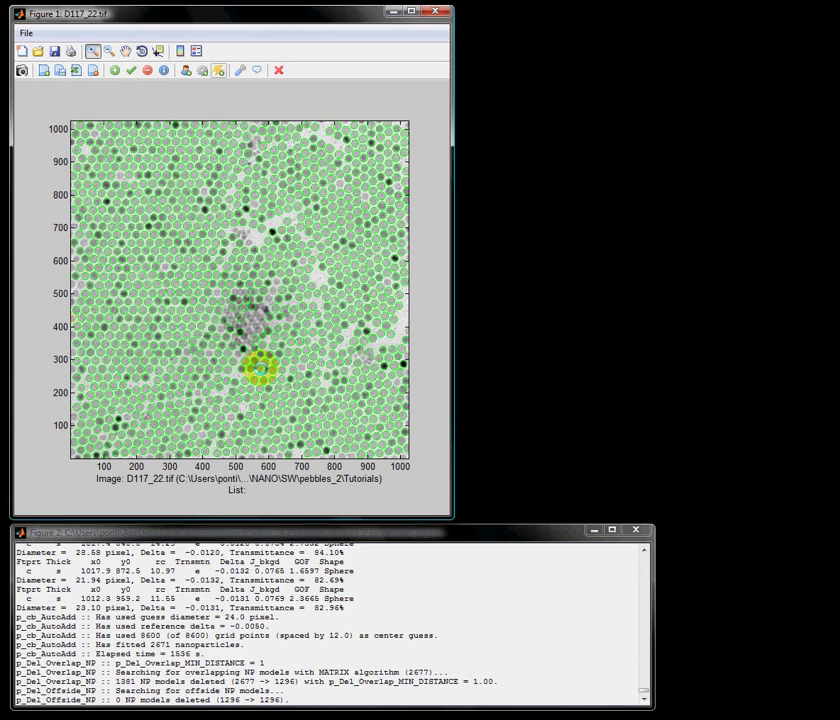
pyautogui.click(329, 534)
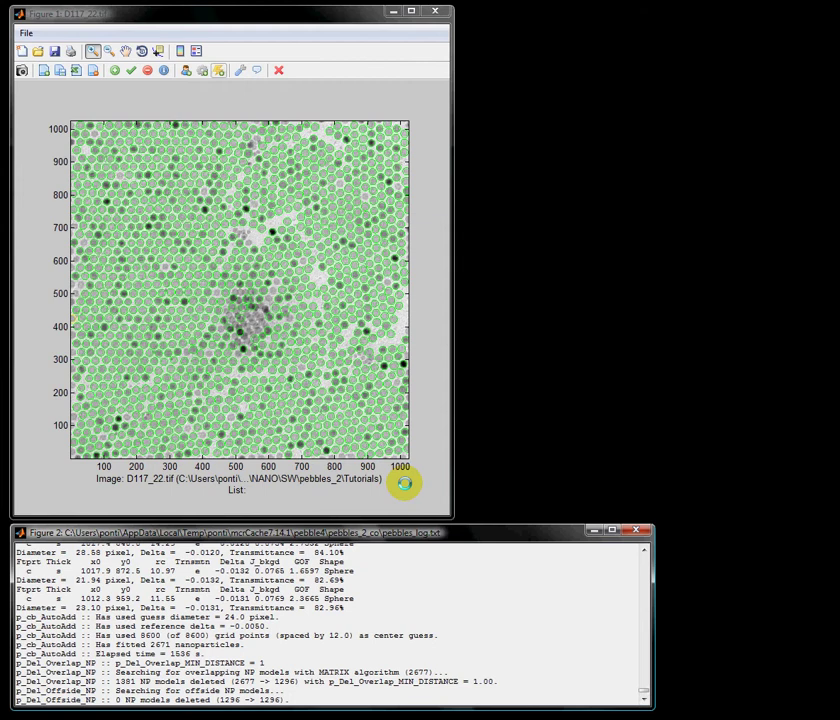
# Step: Leave zoom mode and save the nanoparticle list as D117_22.mat in the Tutorials folder
pyautogui.click(90, 50)
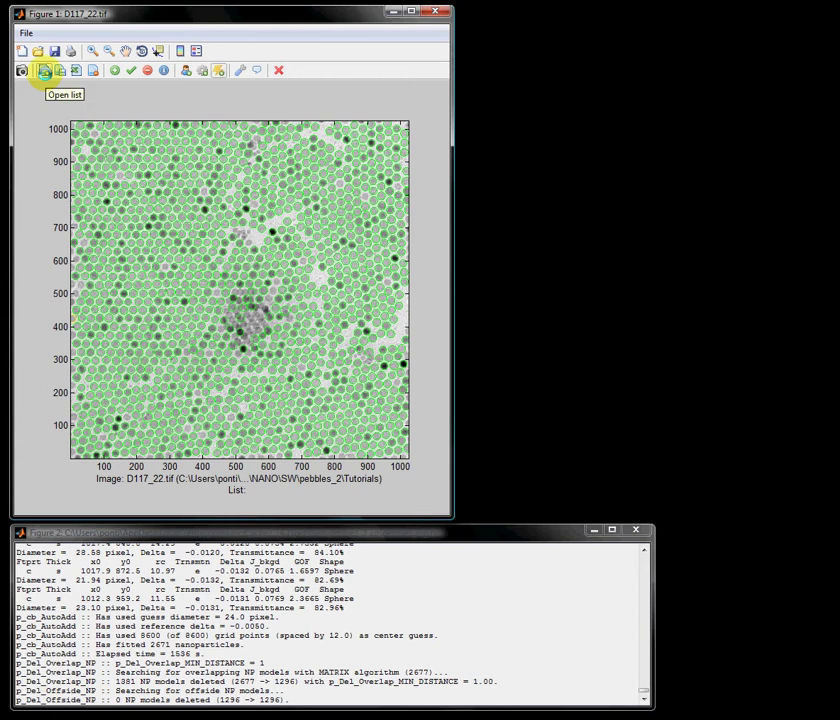
pyautogui.click(60, 70)
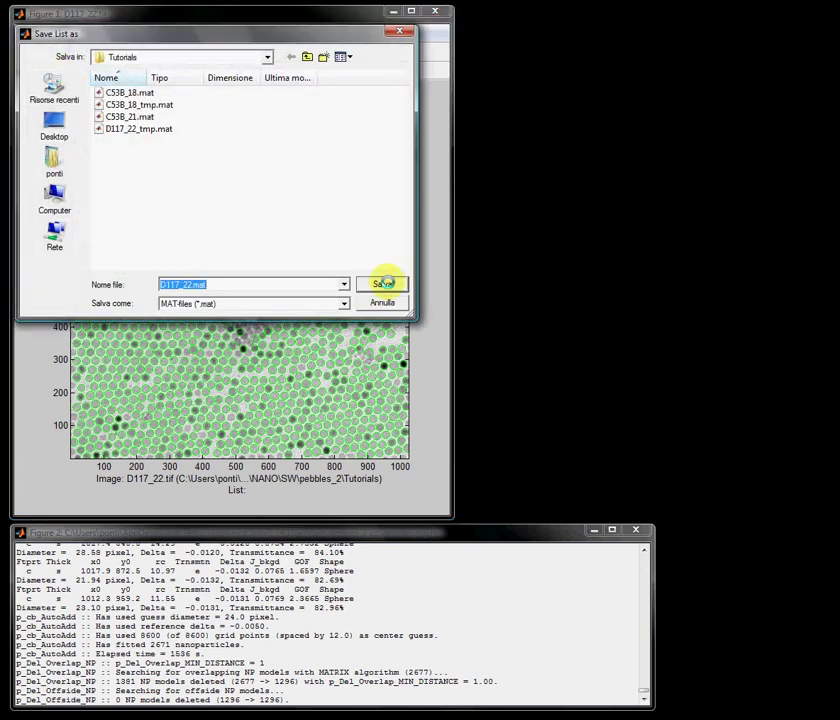
pyautogui.click(385, 284)
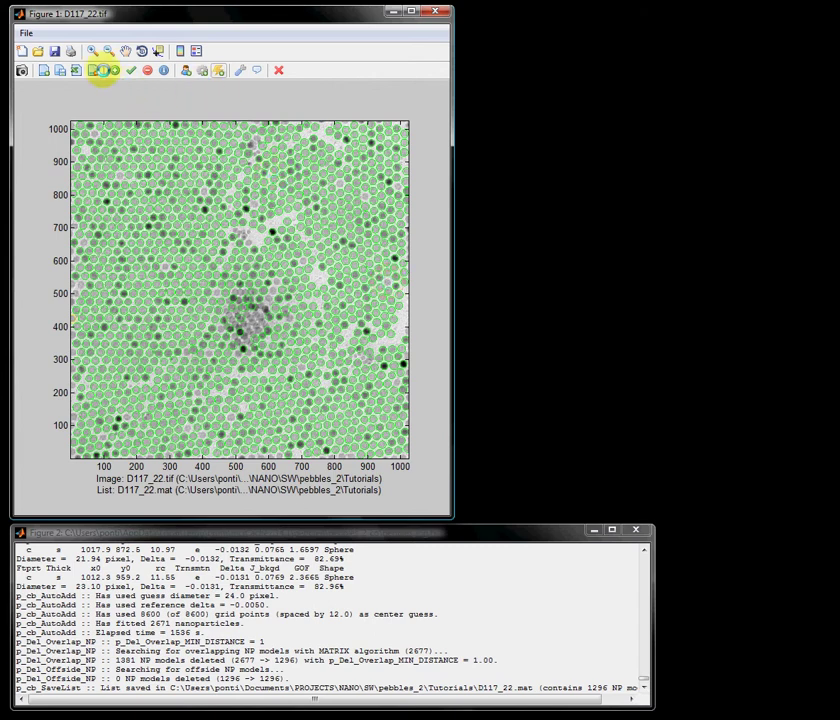
# Step: Examine the fitted circles around x 730–1030, y 200–500 and restore the original full view
pyautogui.click(93, 49)
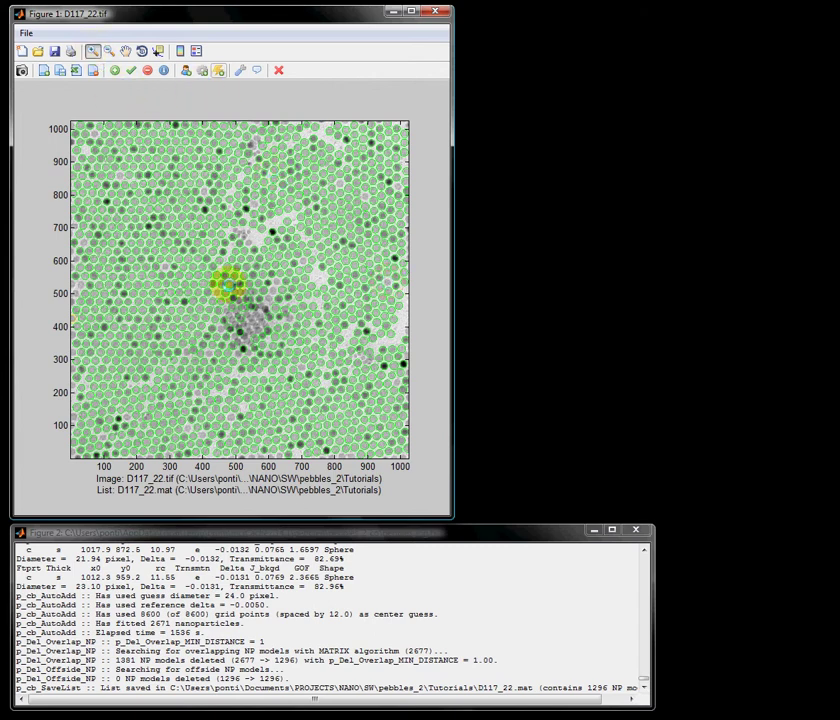
pyautogui.moveTo(318, 295); pyautogui.dragTo(400, 394)
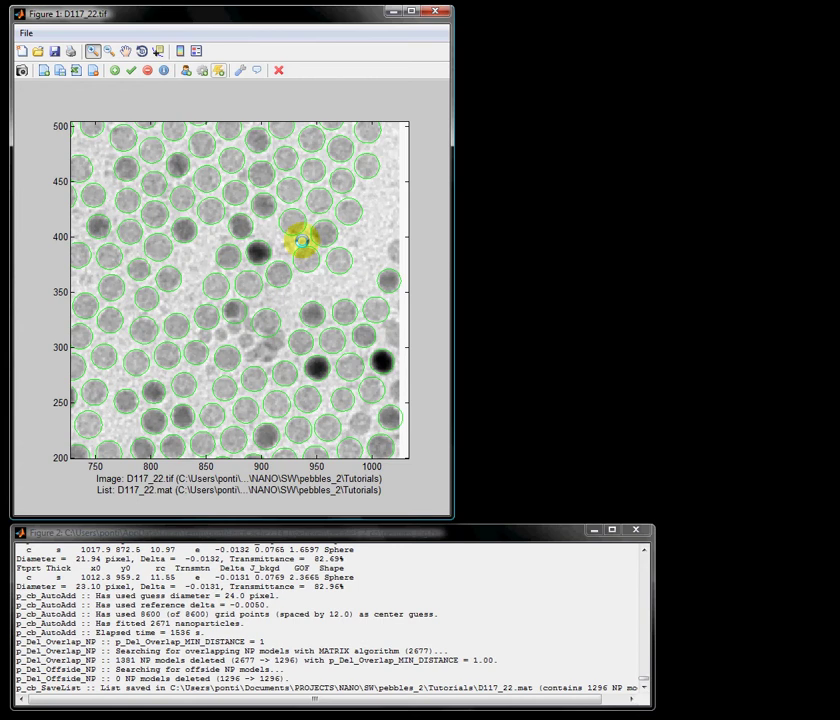
pyautogui.rightClick(301, 241)
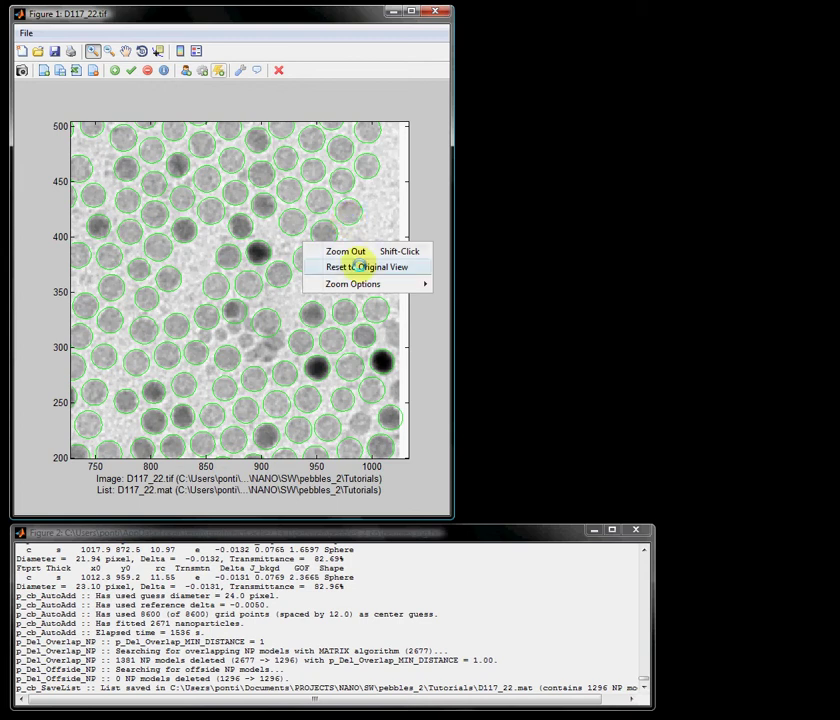
pyautogui.click(358, 264)
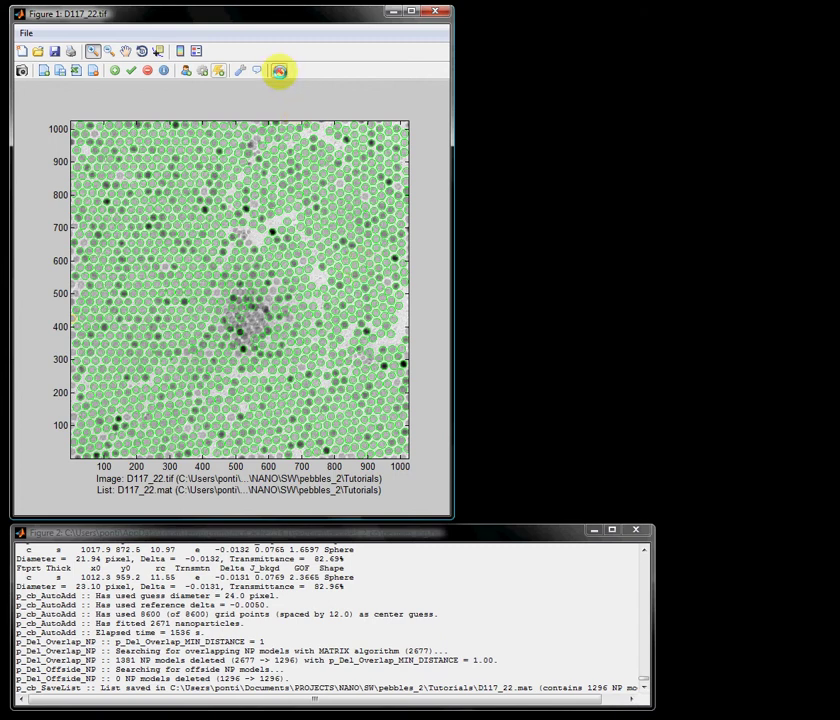